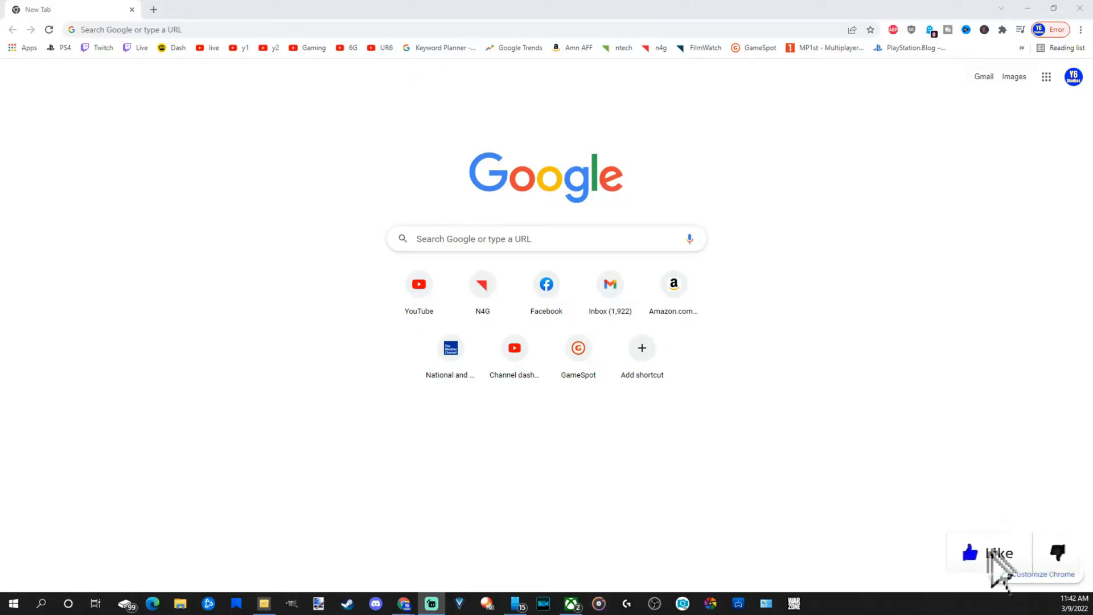
Step: Load playstation.com/en-us in Chrome from the address-bar autocomplete suggestion
left_click(286, 29)
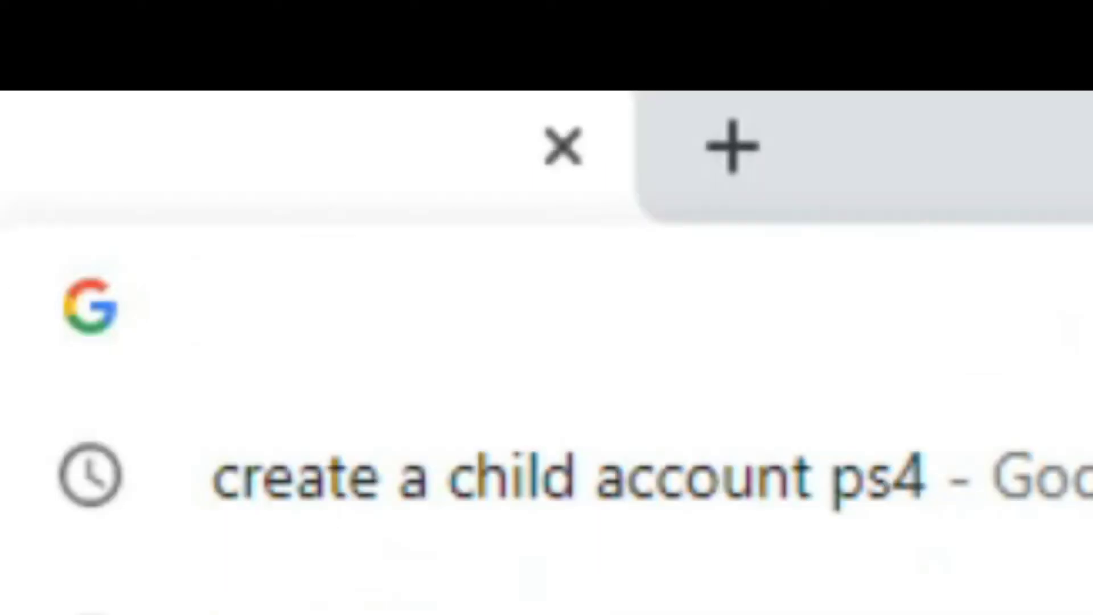
type("playstation.com")
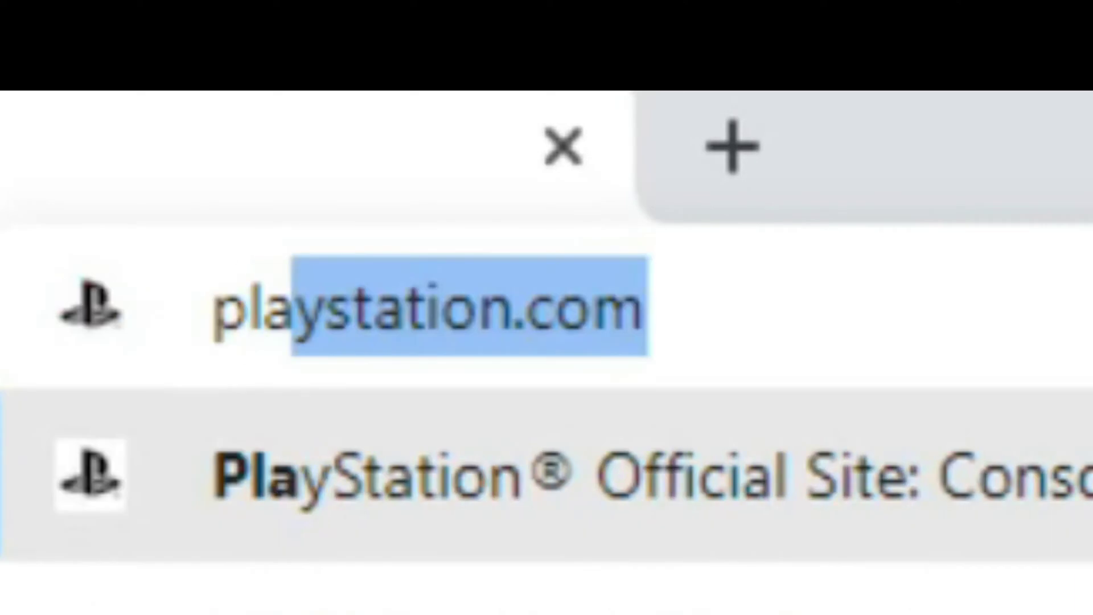
key("Return")
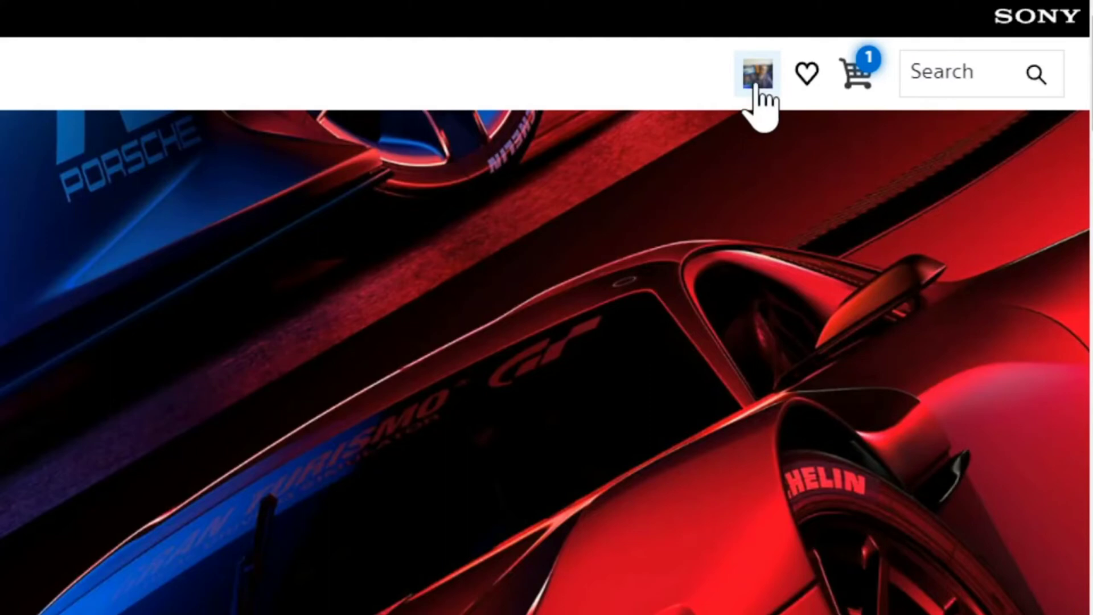
Step: Go through the profile menu and Account Settings to the Family Management members list
left_click(756, 86)
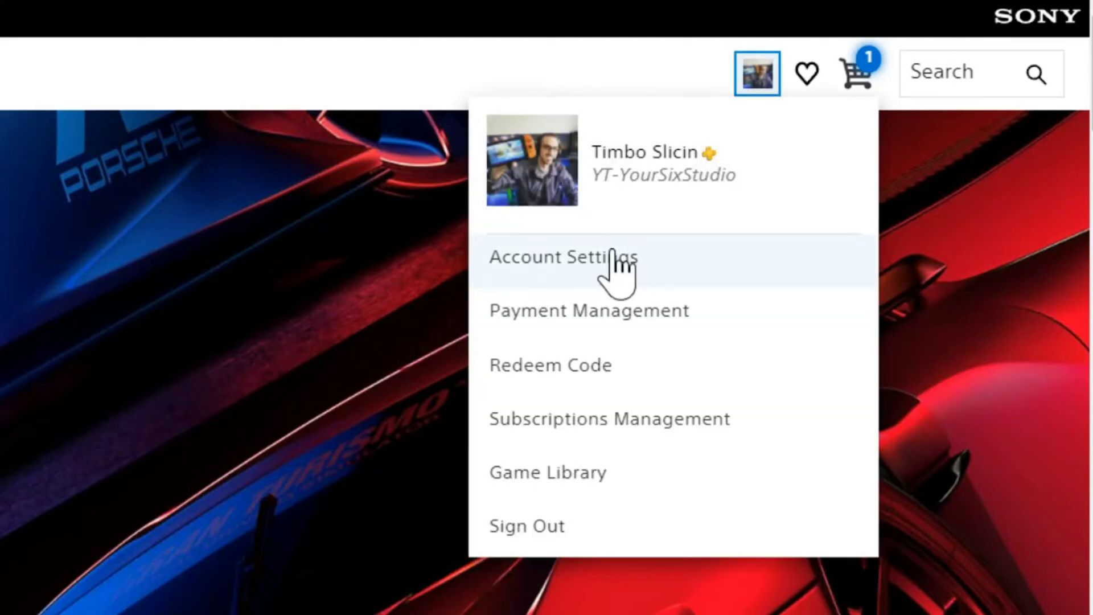
left_click(615, 255)
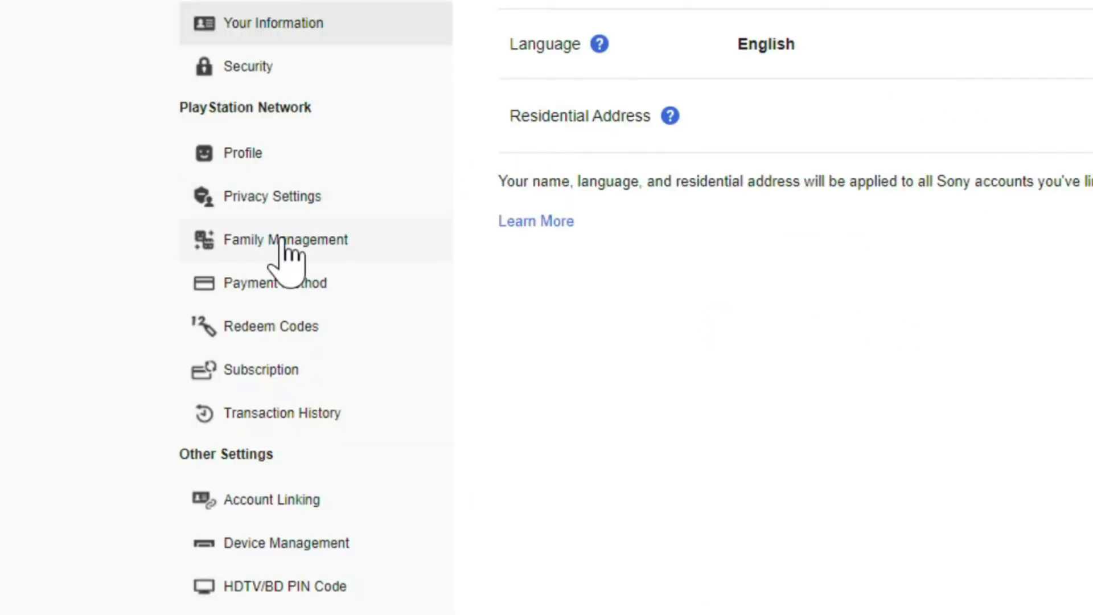
left_click(284, 239)
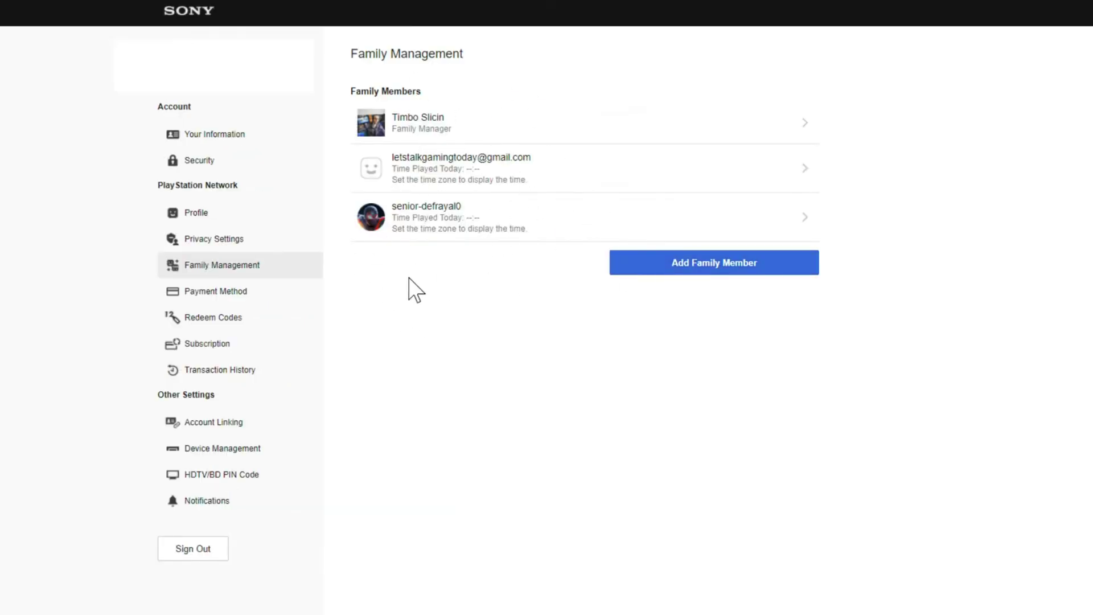
Step: Open the child member's parental controls and its Monthly Spending Limit dialog, currently $0.00
left_click(435, 239)
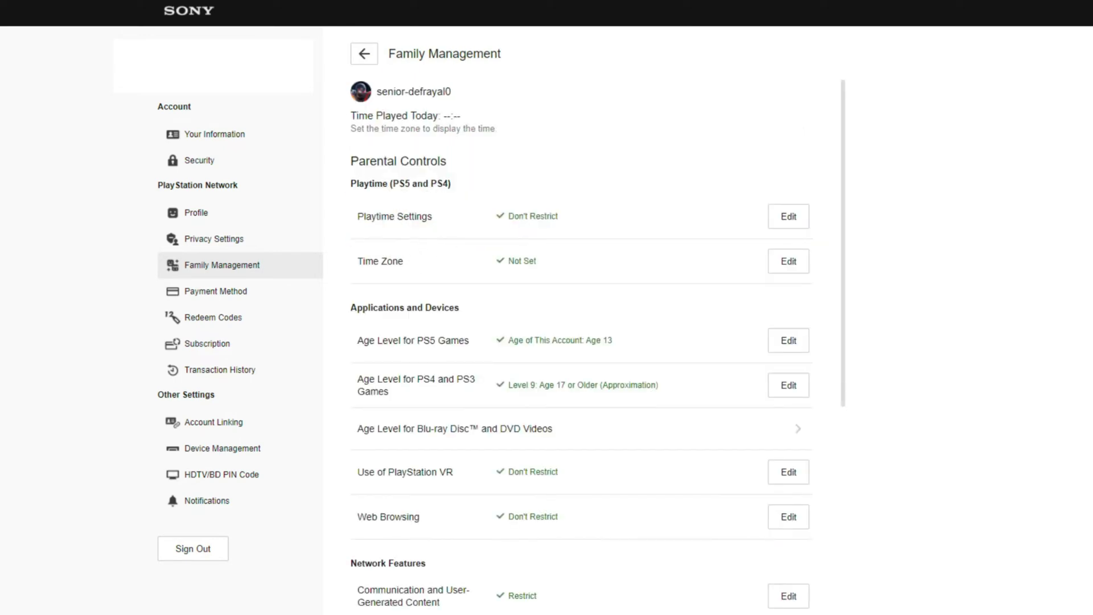
scroll(356, 154, "down", 3)
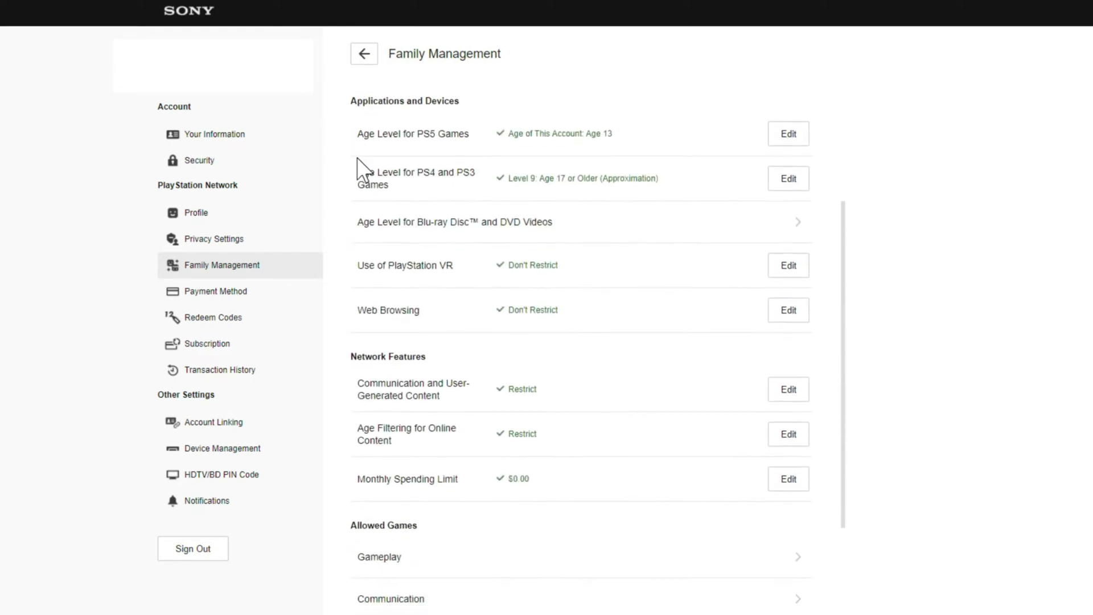
scroll(357, 163, "down", 1)
scroll(366, 203, "down", 1)
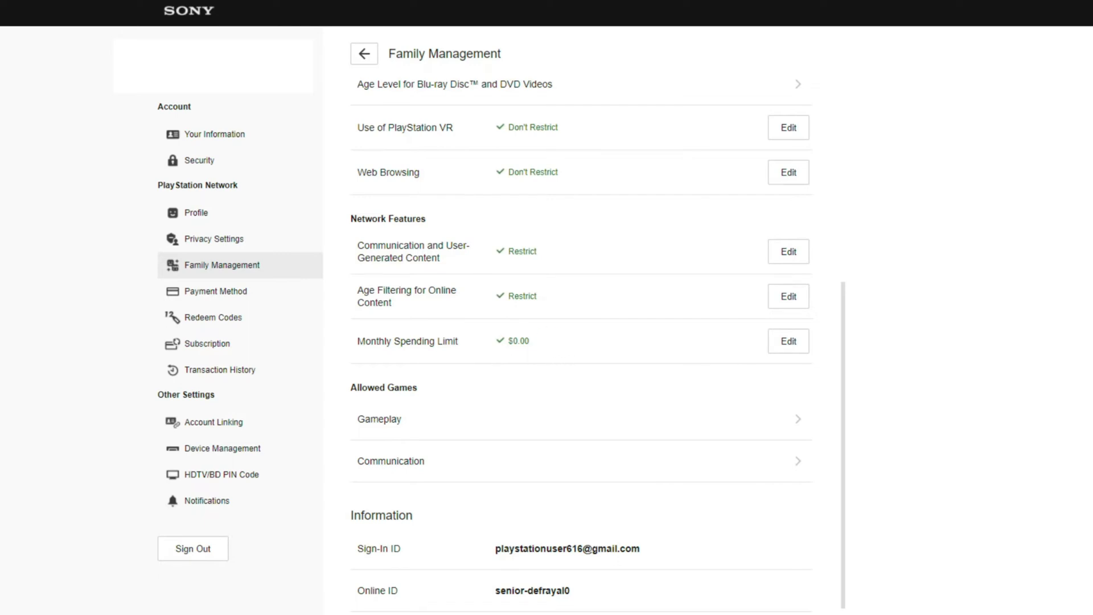
left_click(788, 341)
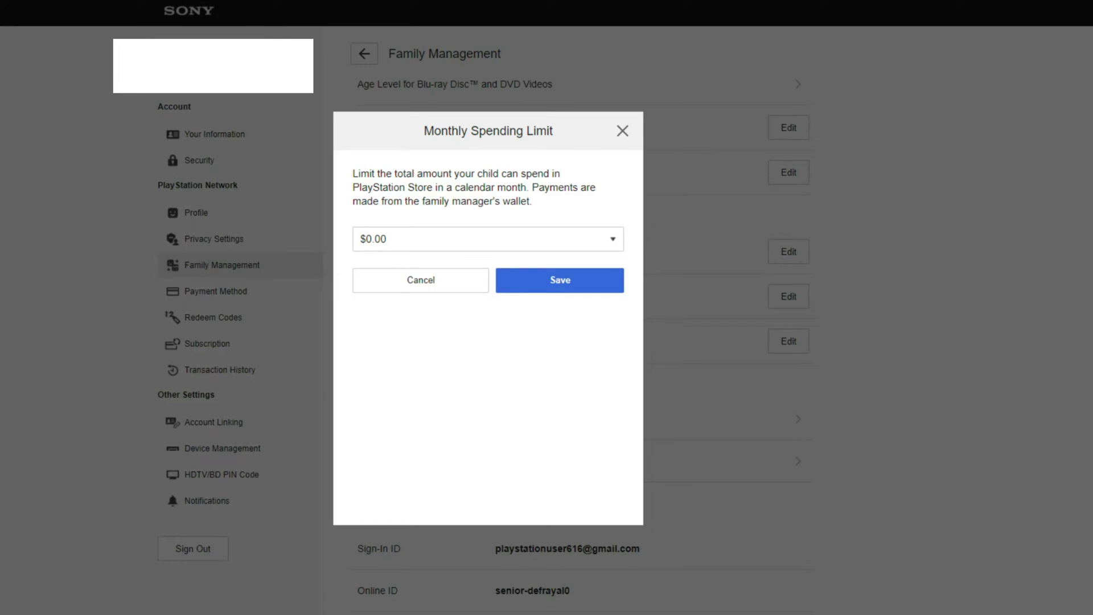
Step: View the spending-limit amounts, then return to Family Members with the limit still $0.00
left_click(399, 250)
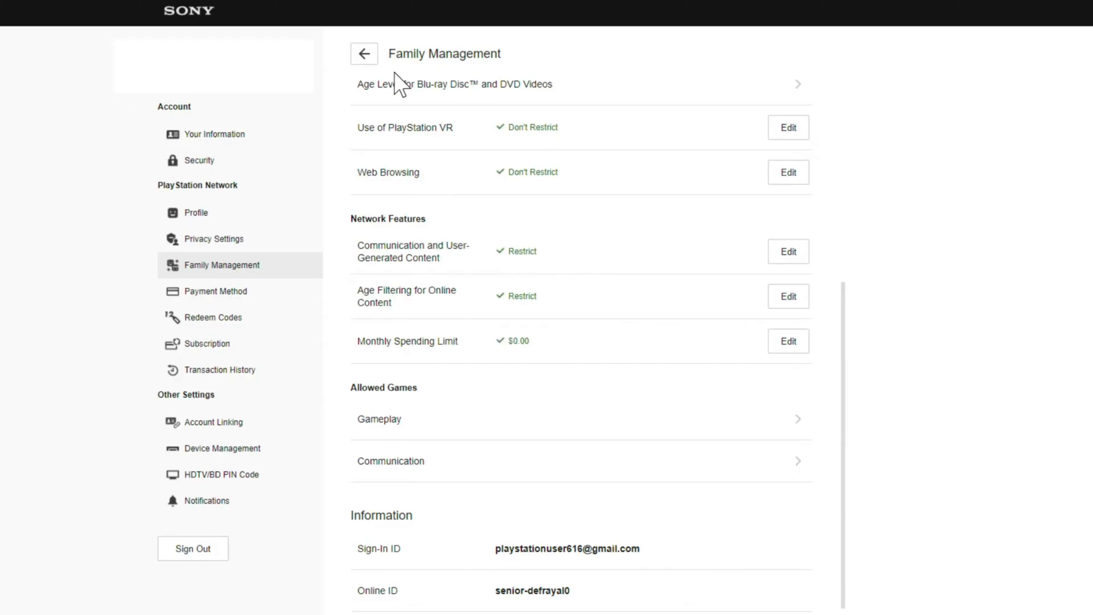
left_click(365, 53)
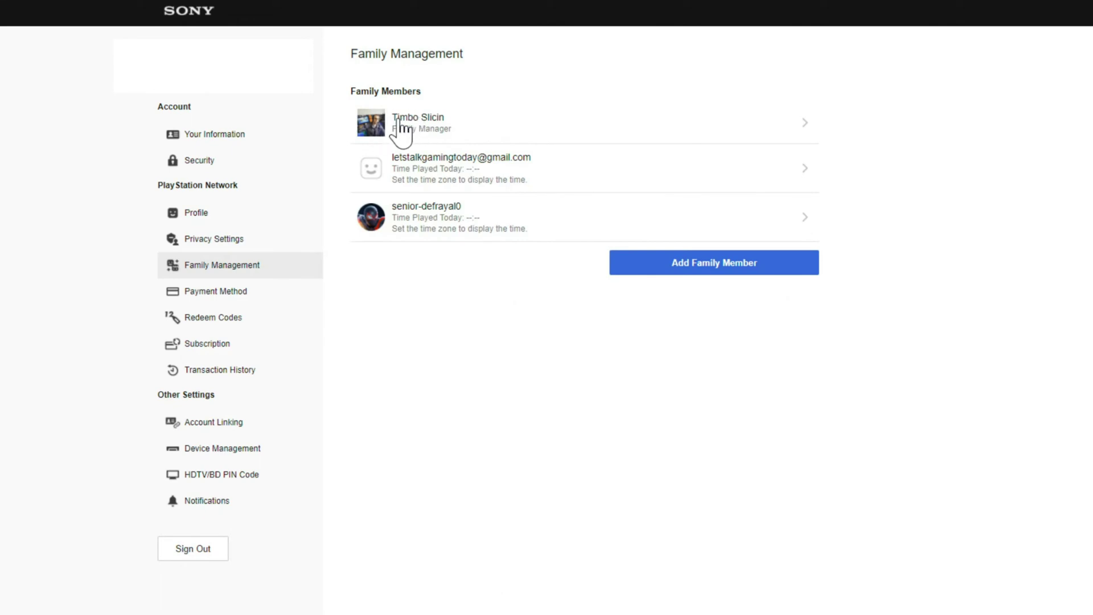
Step: From Payment Settings, open Add Funds to Wallet with $5.00 to add to the $10.00 balance
left_click(231, 299)
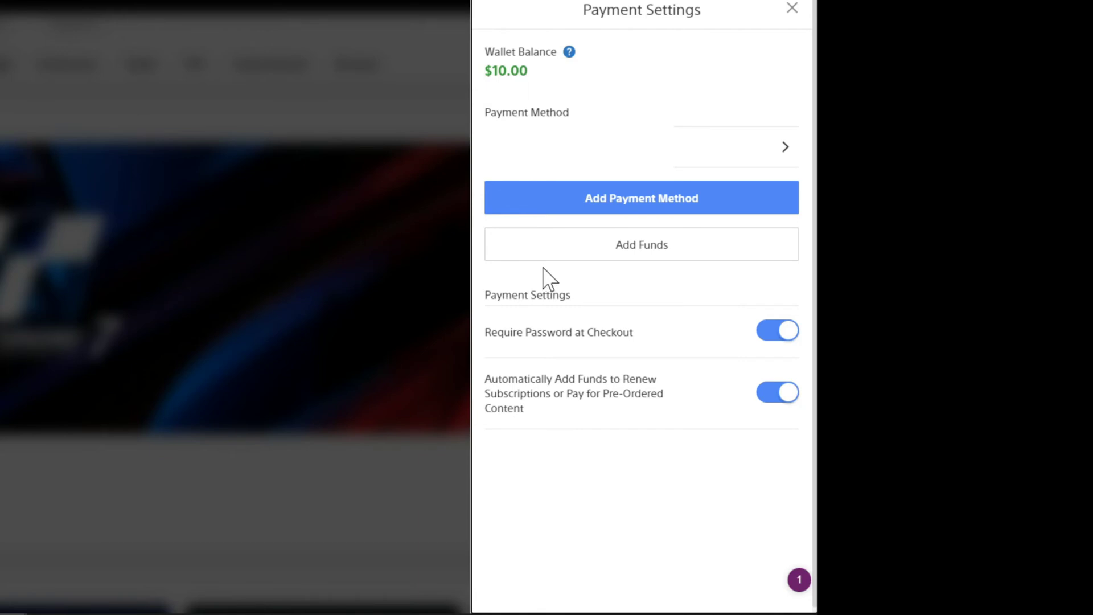
left_click(571, 257)
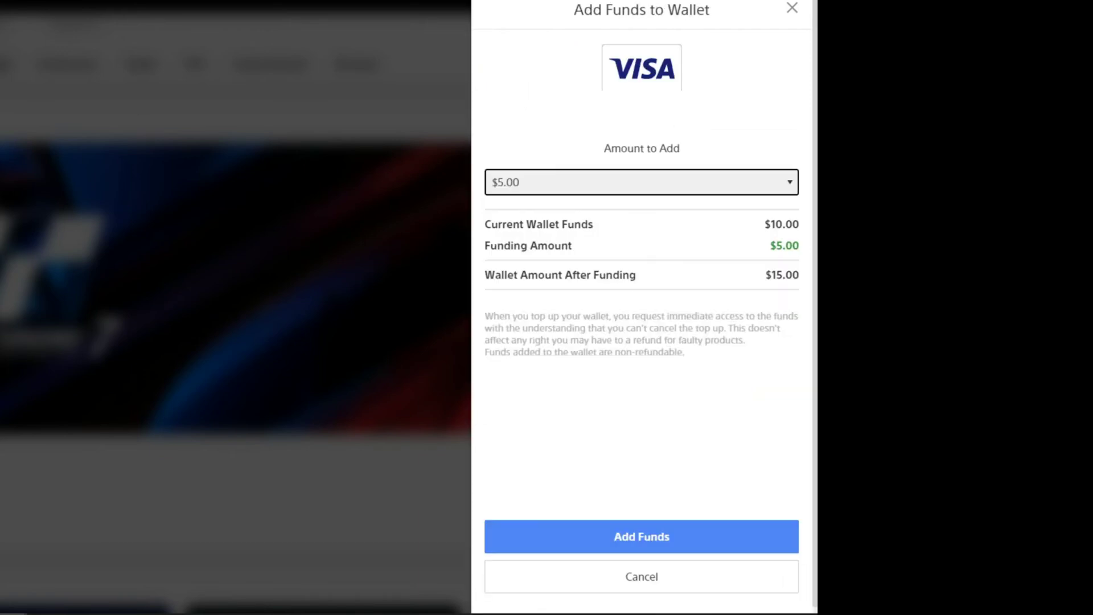
left_click(543, 184)
key("Down")
key("Down")
key("Down")
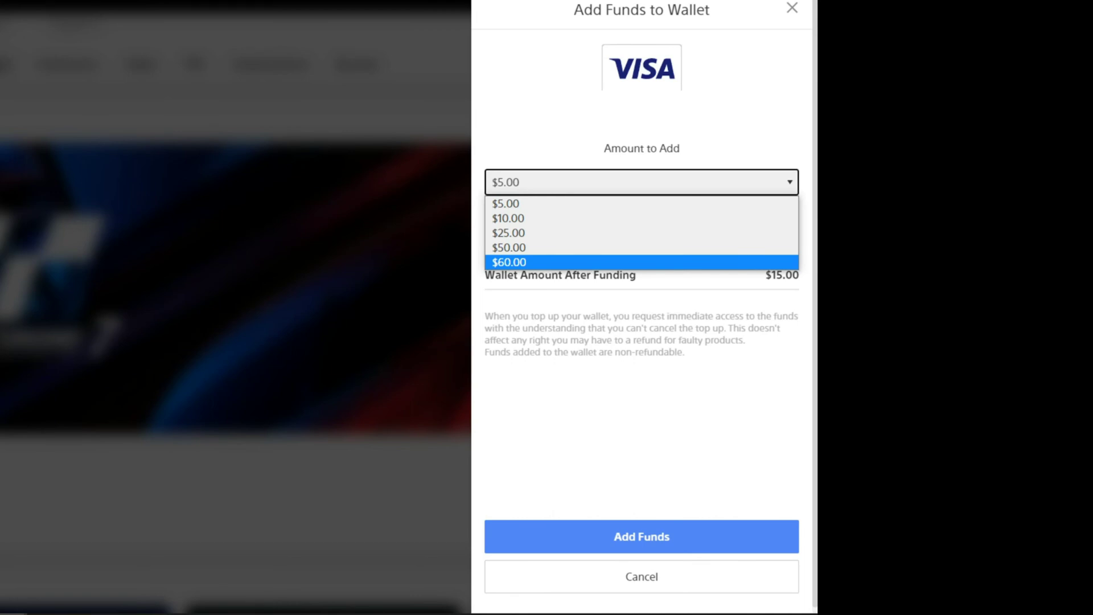
key("Escape")
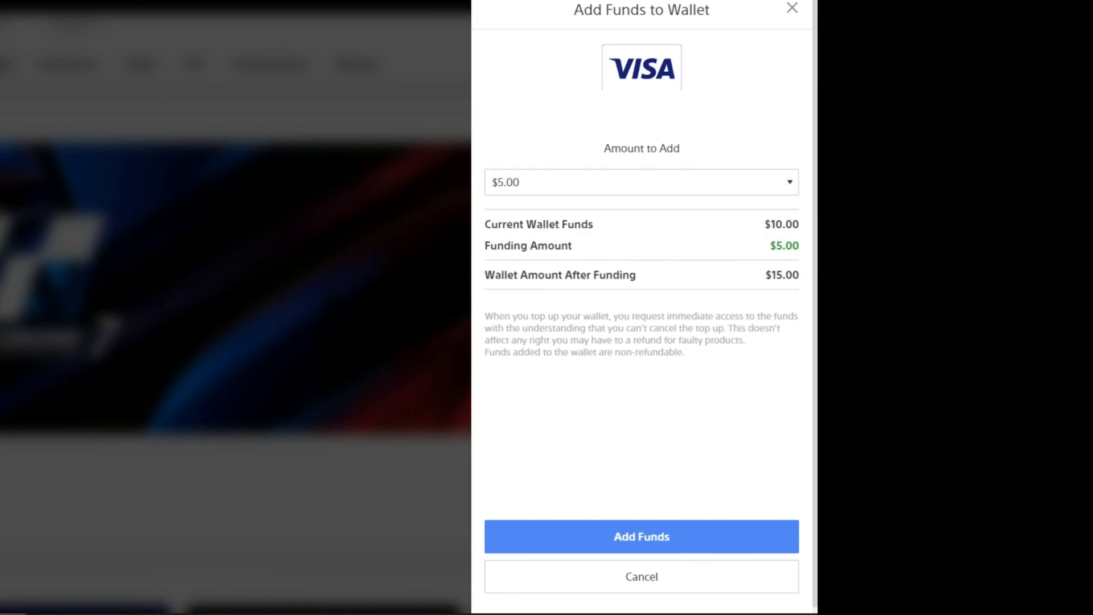